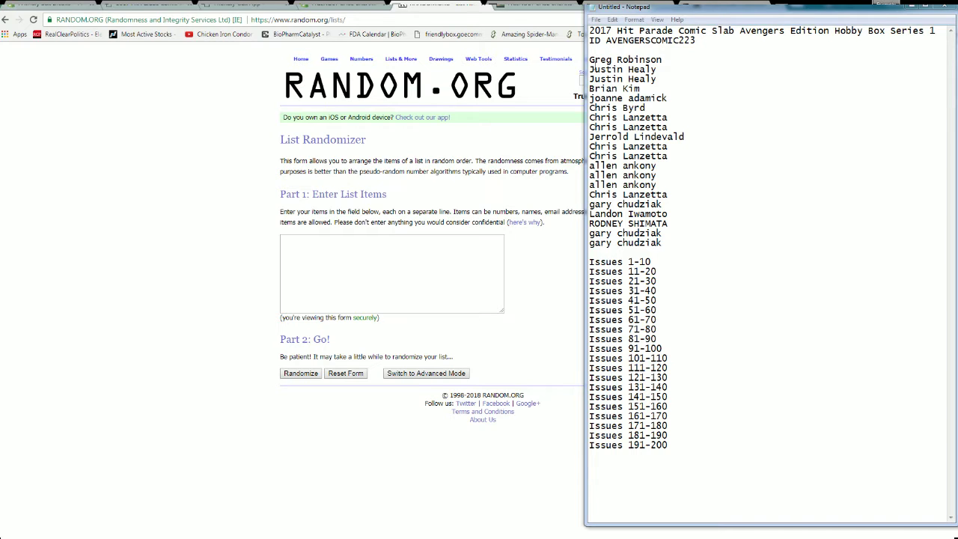
Step: Copy the full block of owner names from the Notepad list into the List Randomizer's items field
drag(591, 60, 663, 244)
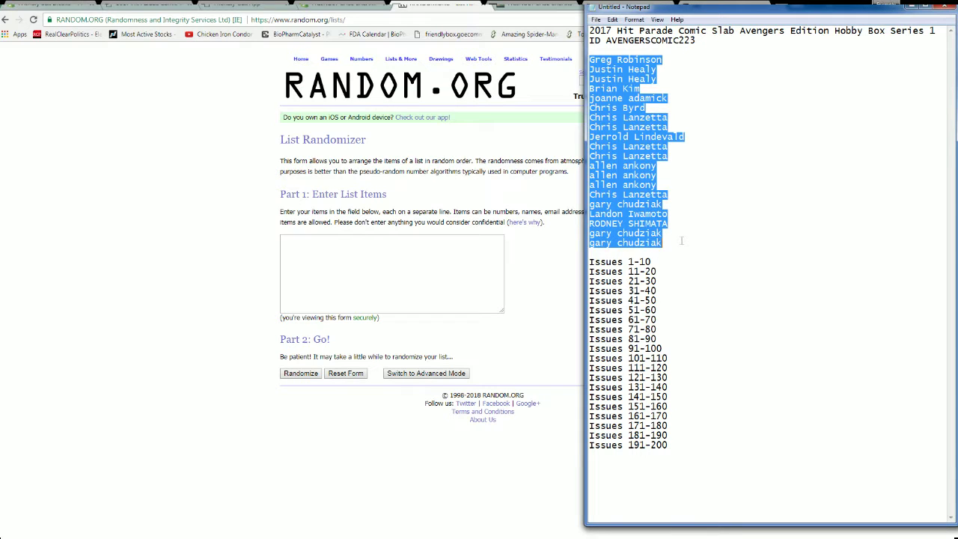
right_click(659, 204)
click(677, 235)
click(412, 252)
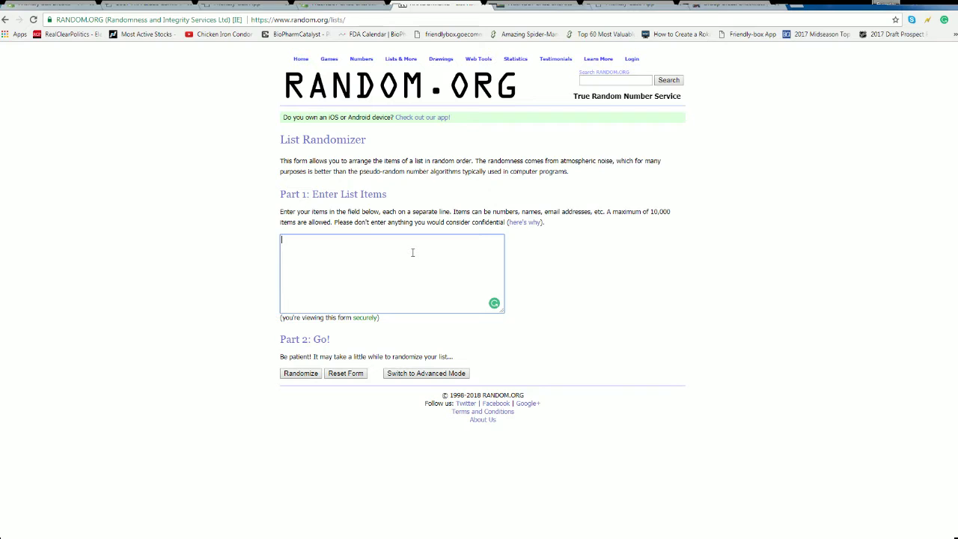
key(ctrl+v)
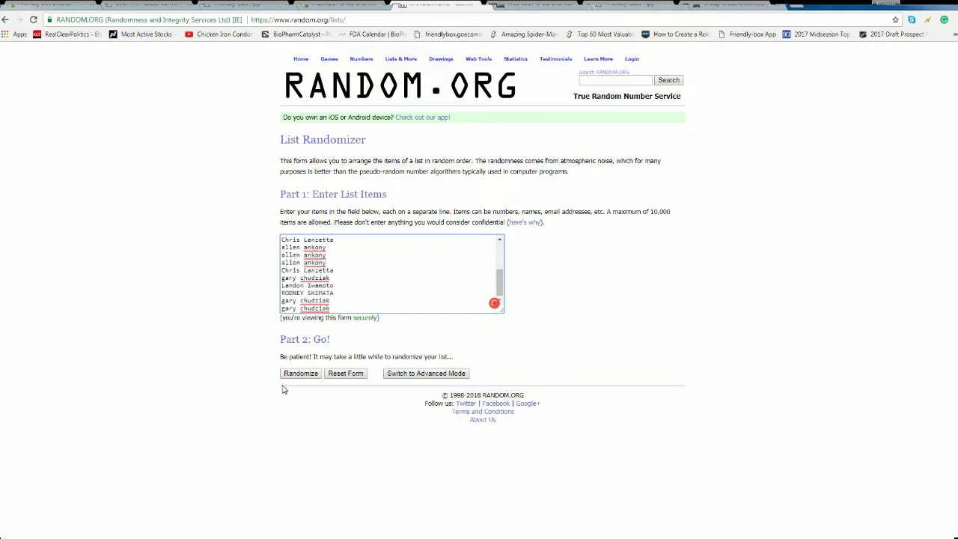
Step: Randomize the list of owner names seven times in total
click(301, 372)
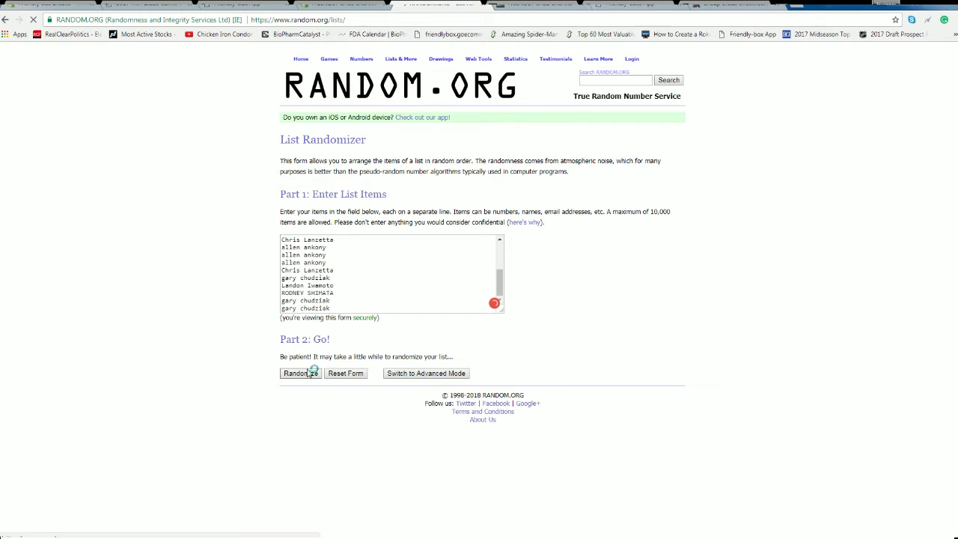
click(293, 391)
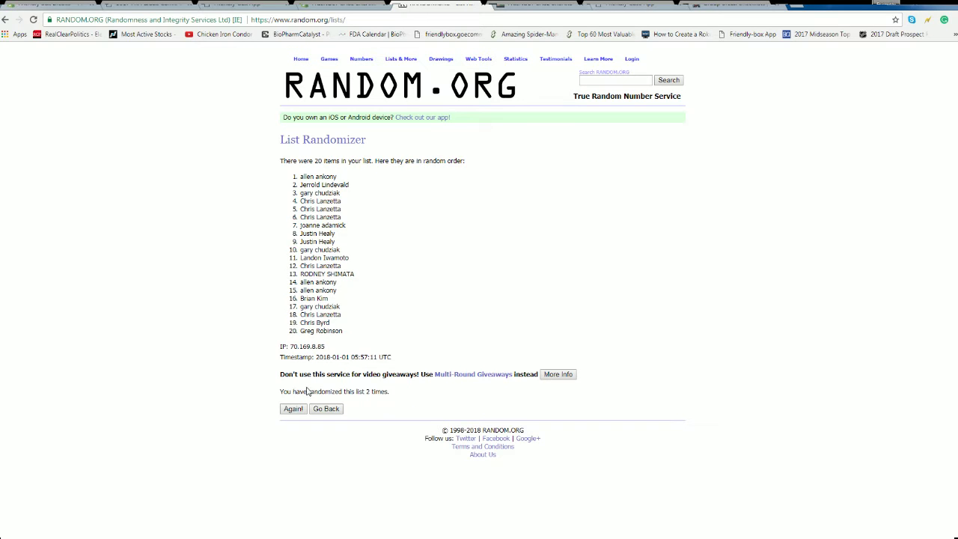
click(299, 409)
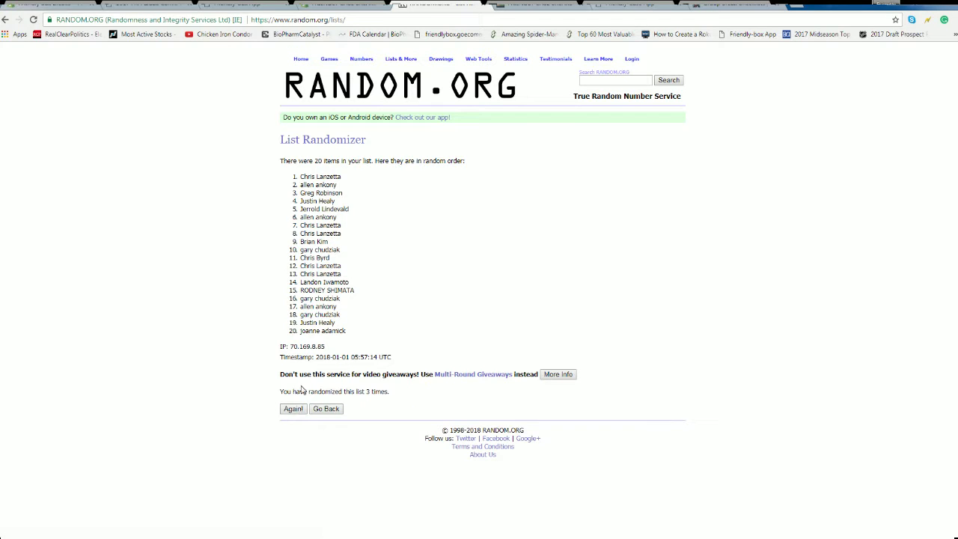
click(299, 410)
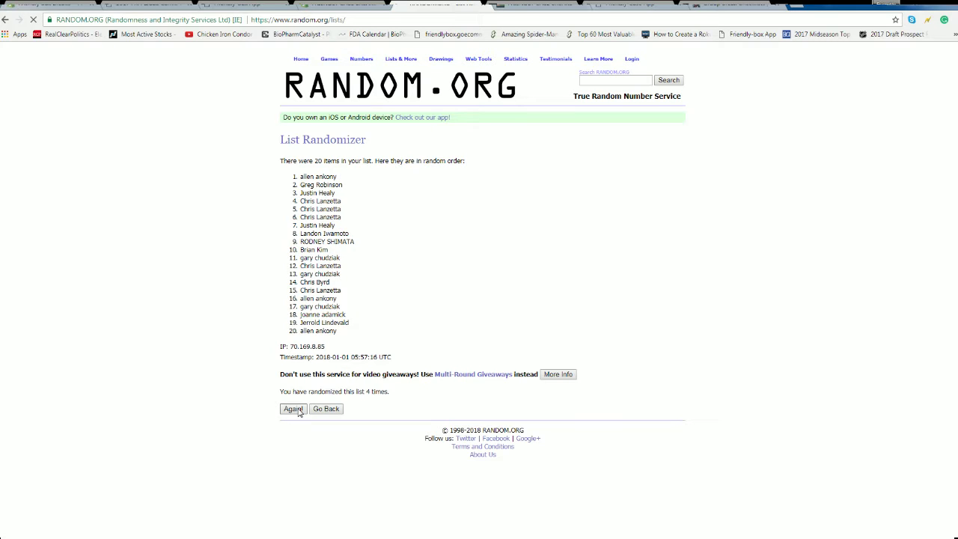
click(293, 409)
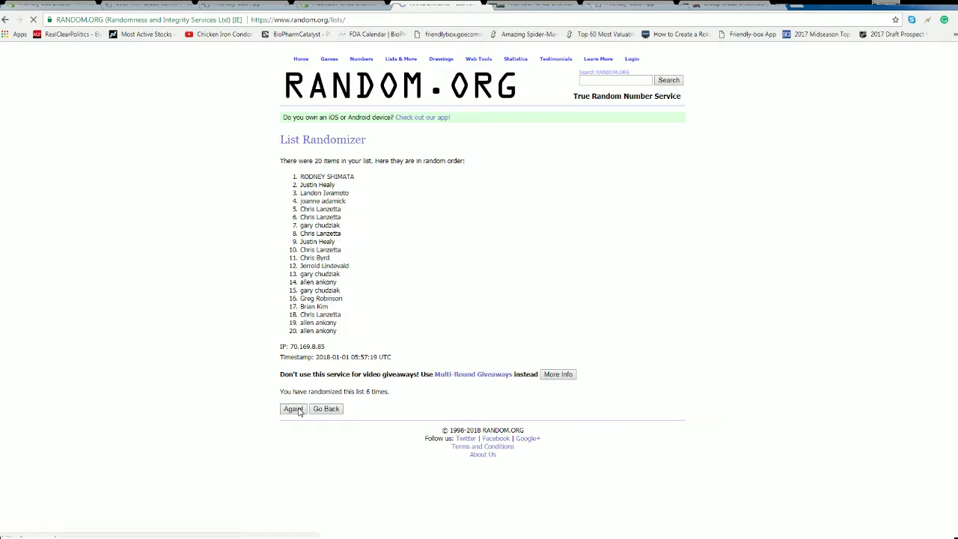
click(293, 409)
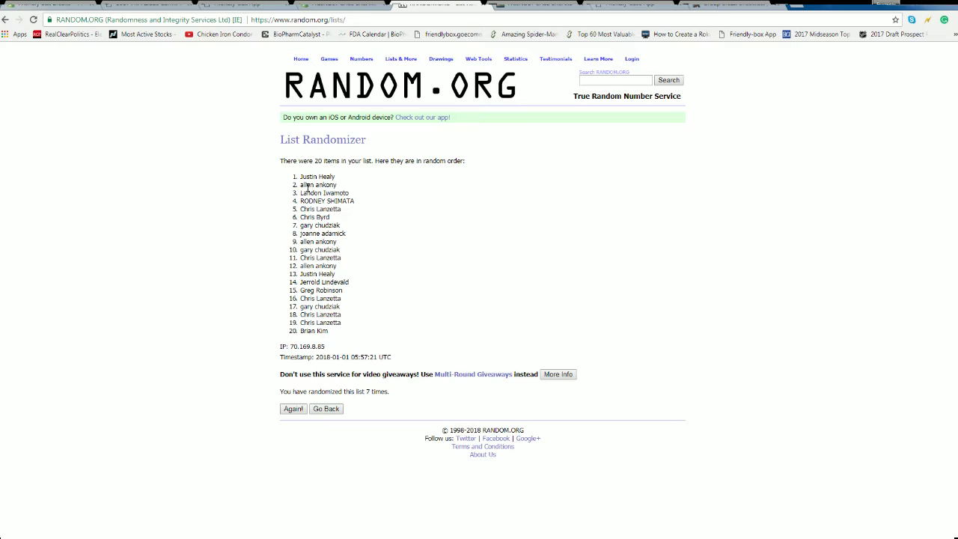
Step: Copy the randomized owner names into the Excel sheet under the Owners header, starting at cell A2
drag(301, 175, 352, 339)
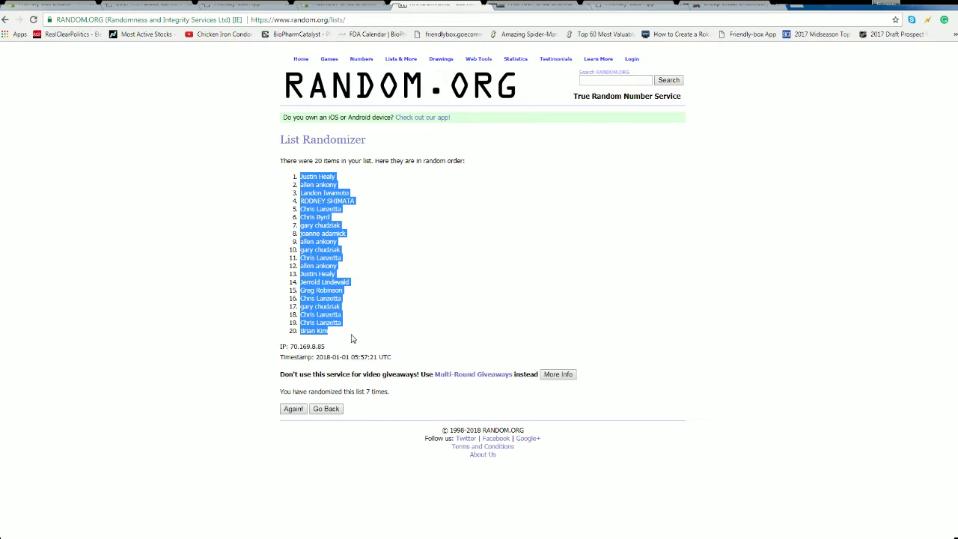
right_click(324, 276)
click(338, 286)
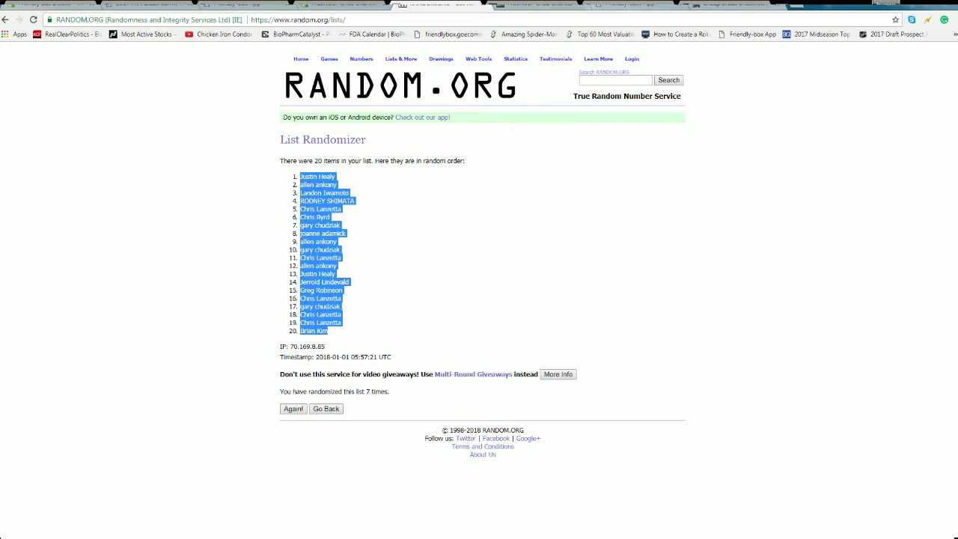
key(alt+Tab)
key(ctrl+v)
key(ctrl+z)
click(206, 213)
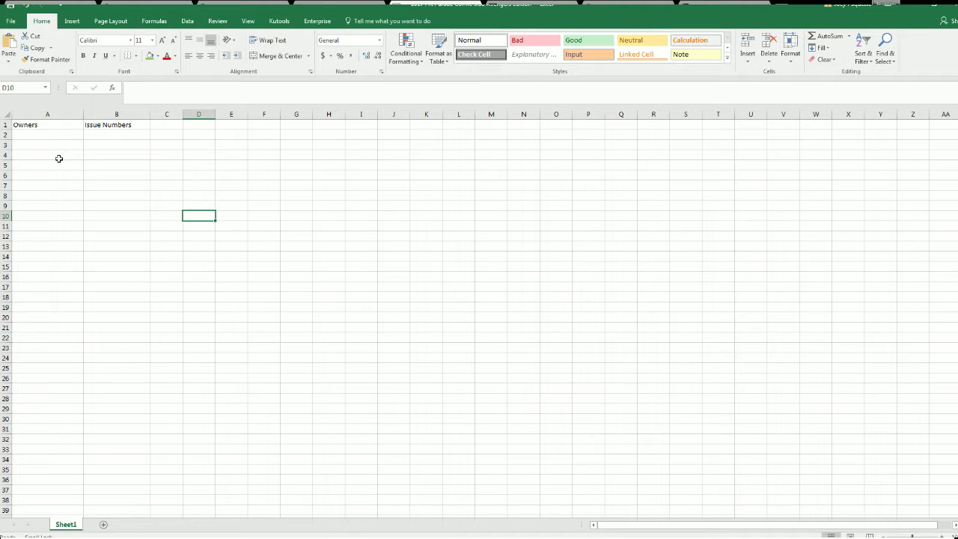
click(56, 132)
key(ctrl+v)
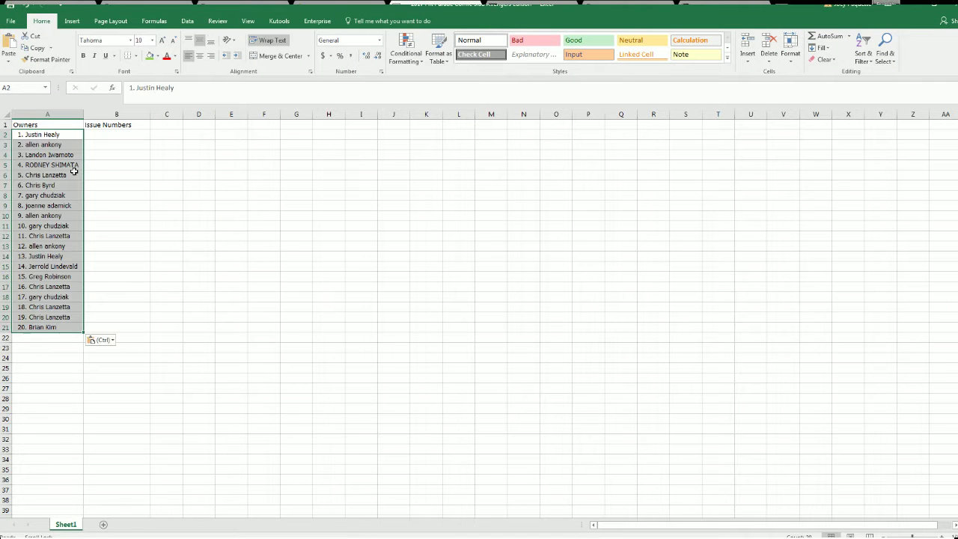
click(104, 186)
click(117, 134)
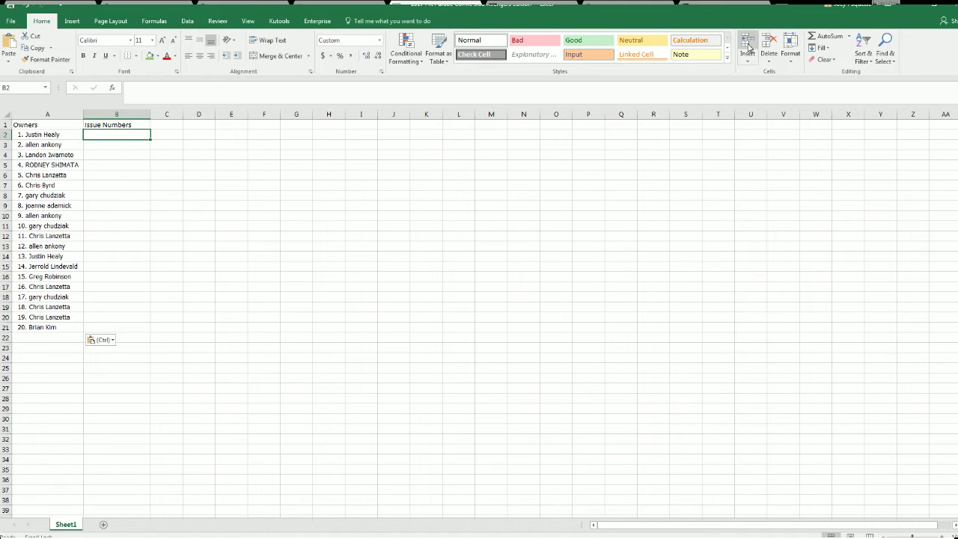
Step: Open a fresh List Randomizer form in the browser and fill it with the Notepad entries from Issues 1-10 through Issues 191-200
key(alt+Tab)
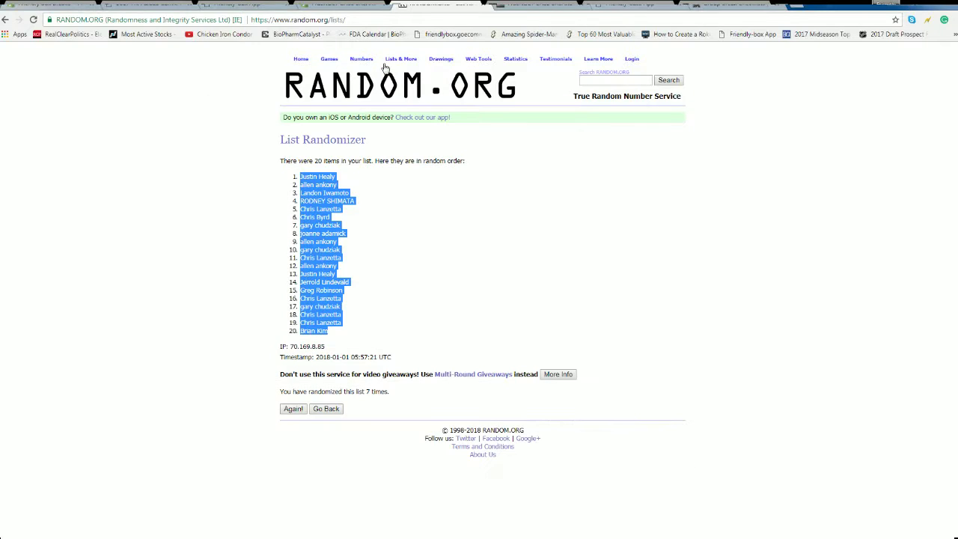
click(411, 69)
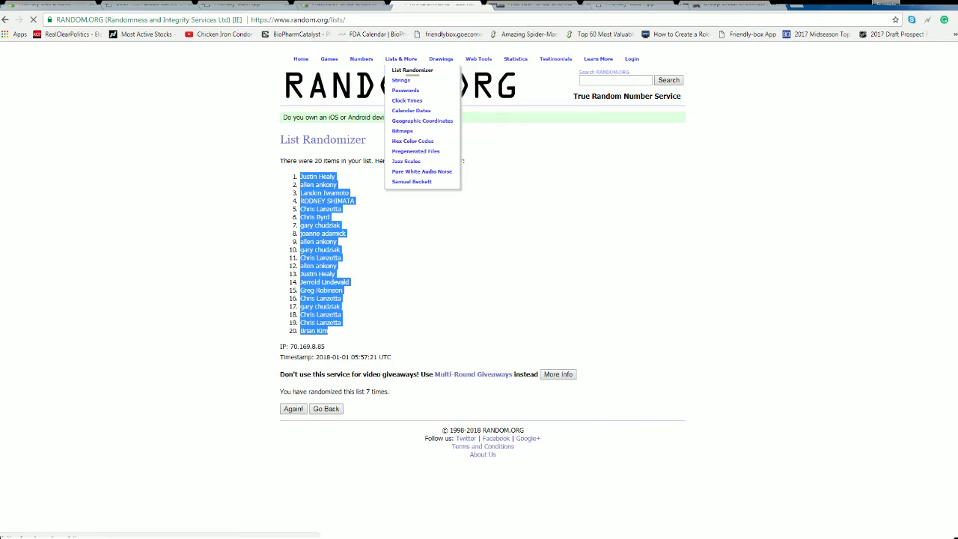
key(alt+Tab)
click(599, 259)
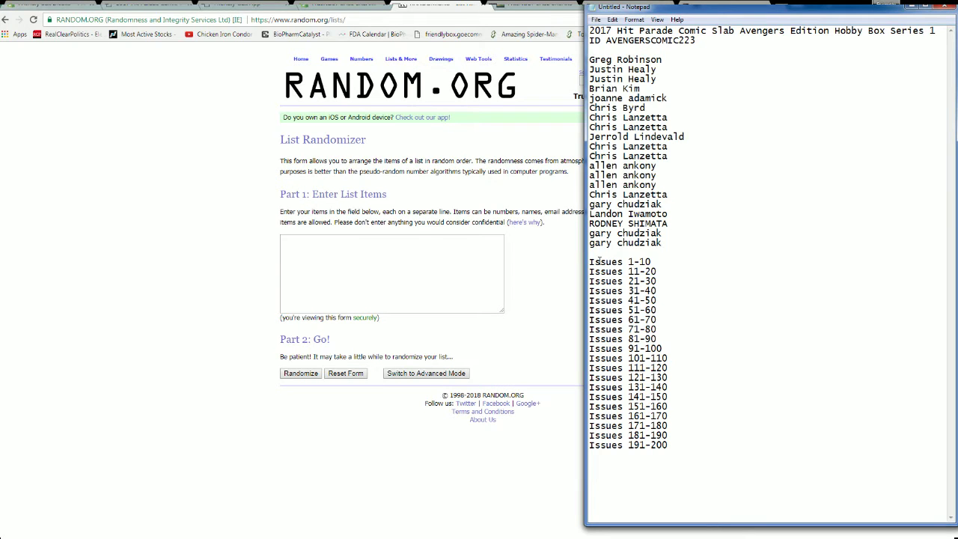
drag(591, 263, 685, 446)
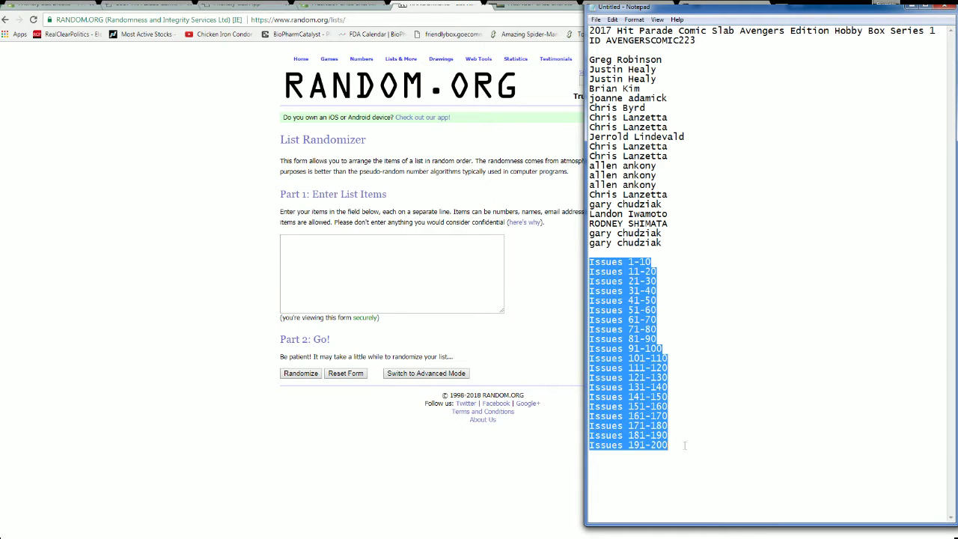
right_click(655, 369)
click(669, 396)
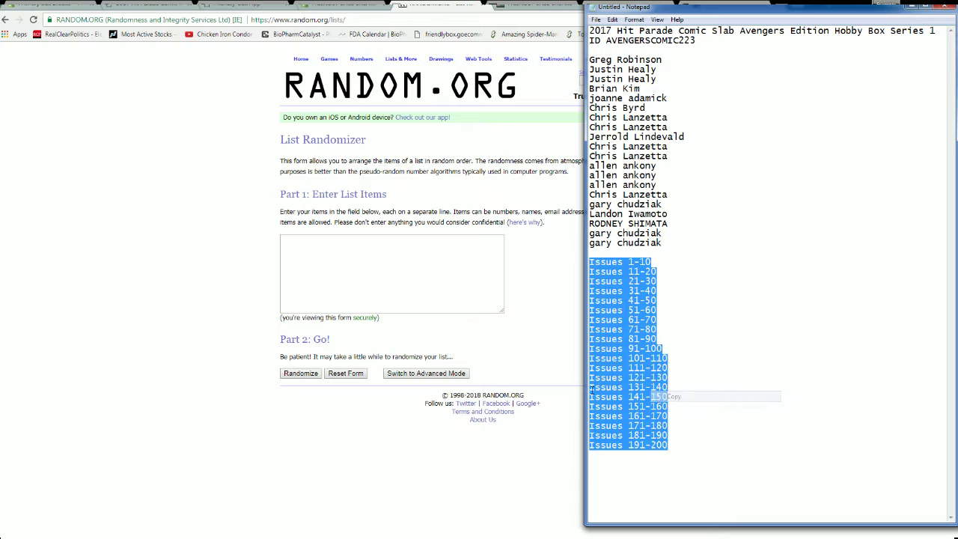
click(451, 288)
key(ctrl+v)
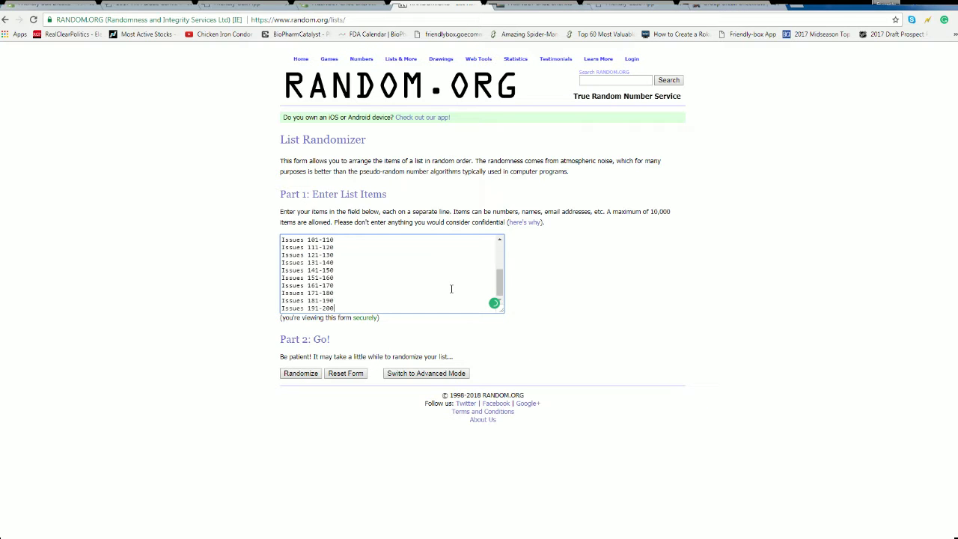
Step: Randomize the list of issue ranges seven times in total
click(301, 374)
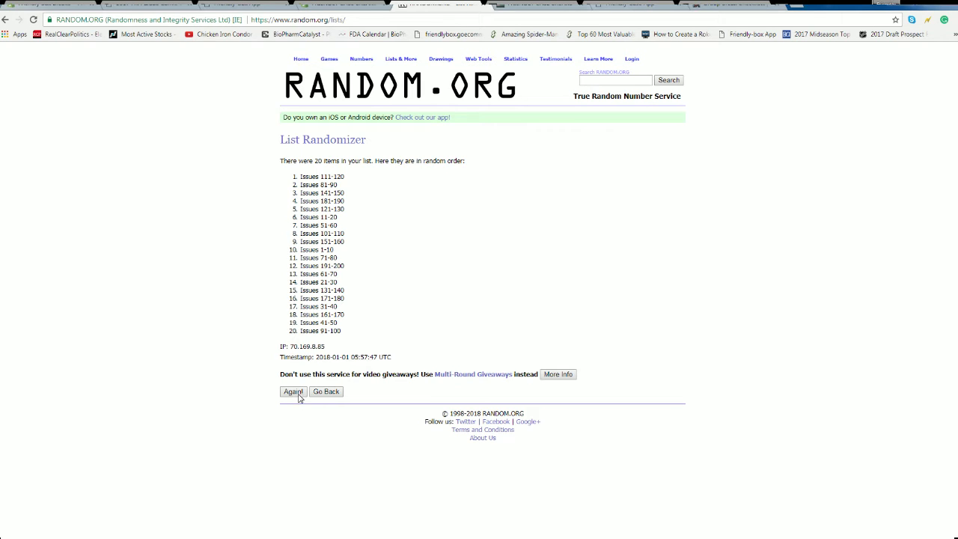
click(299, 393)
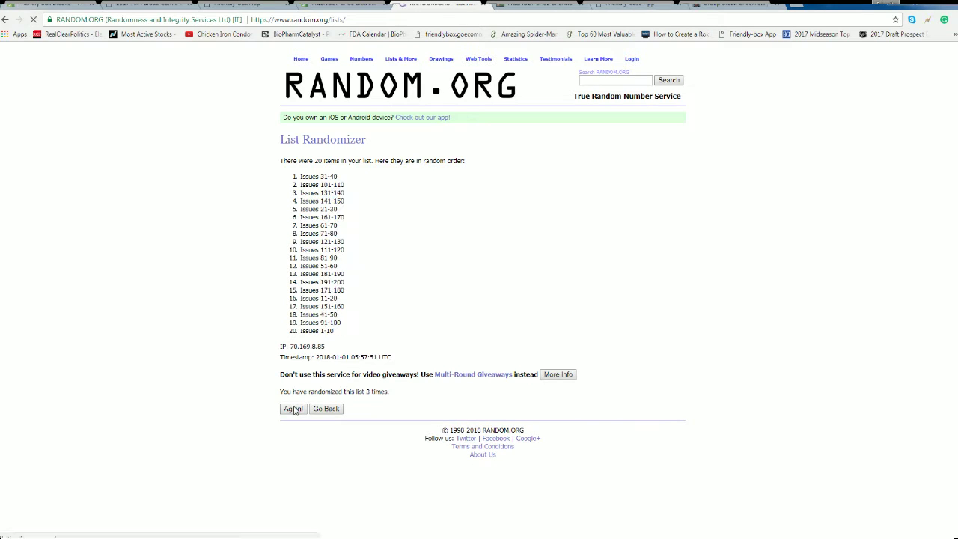
click(296, 408)
click(297, 409)
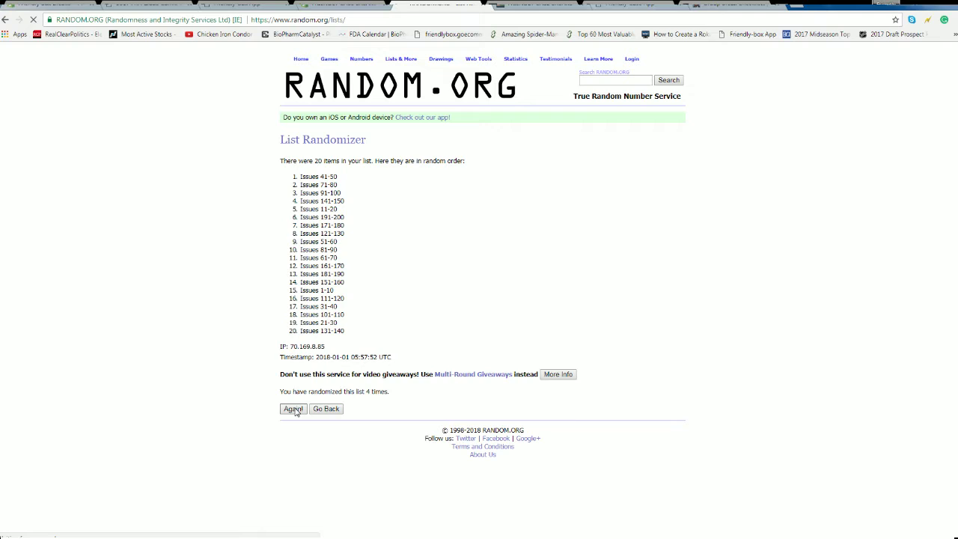
click(294, 409)
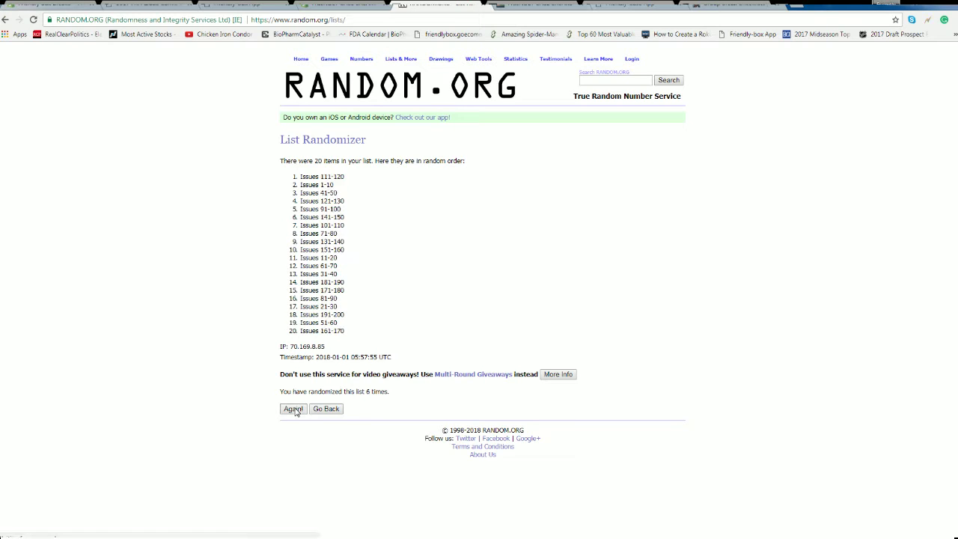
click(294, 409)
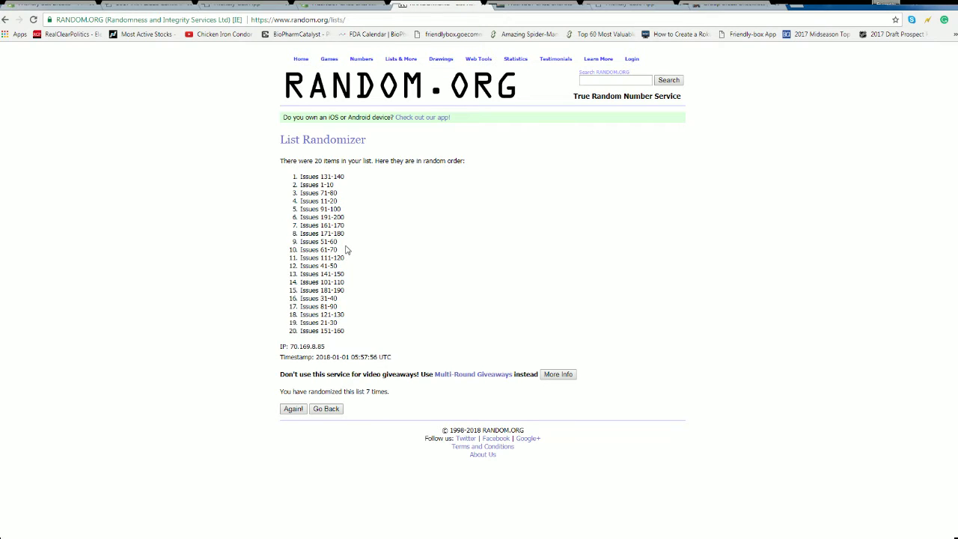
Step: Copy the randomized issue ranges into the Excel sheet under the Issue Numbers header, starting at cell B2
drag(300, 176, 338, 243)
drag(354, 295, 353, 334)
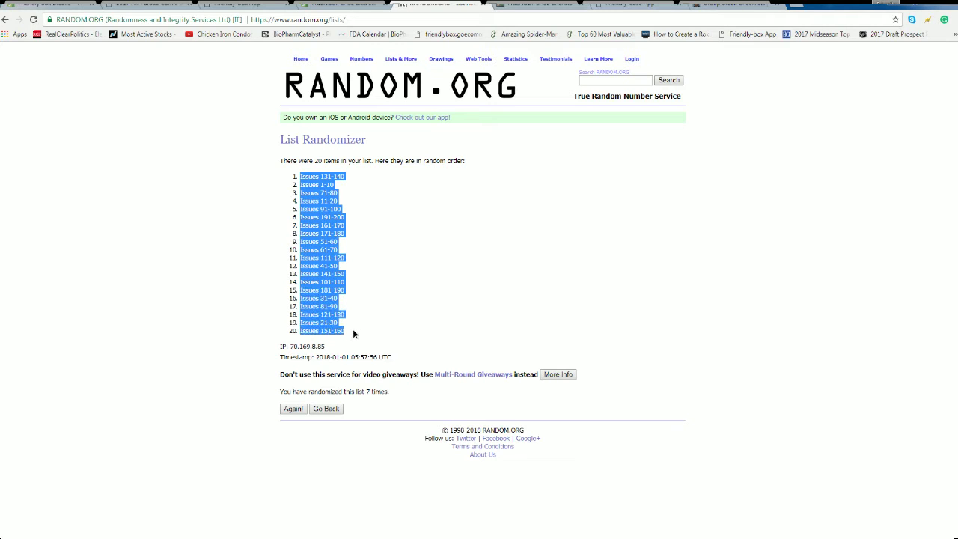
right_click(349, 264)
click(357, 264)
key(alt+Tab)
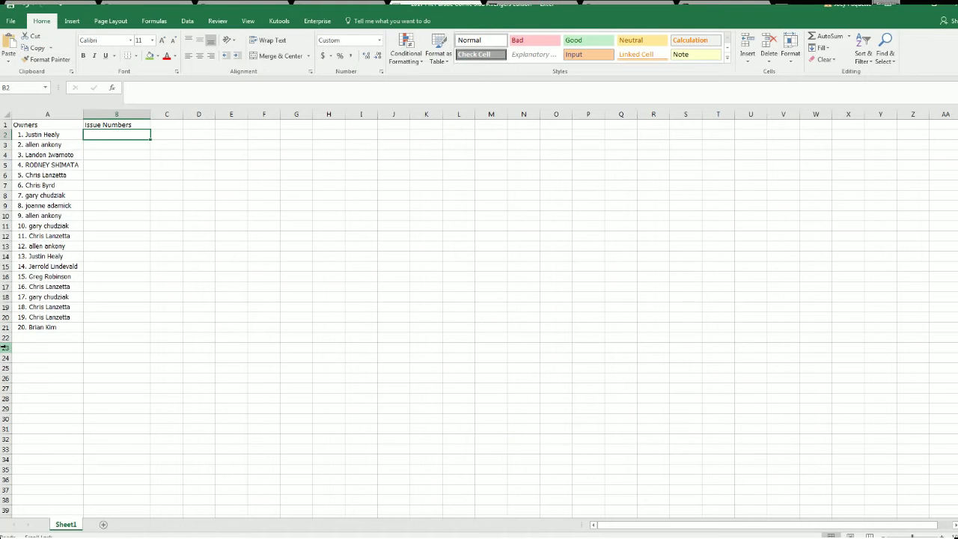
click(199, 257)
click(115, 138)
key(ctrl+v)
click(207, 186)
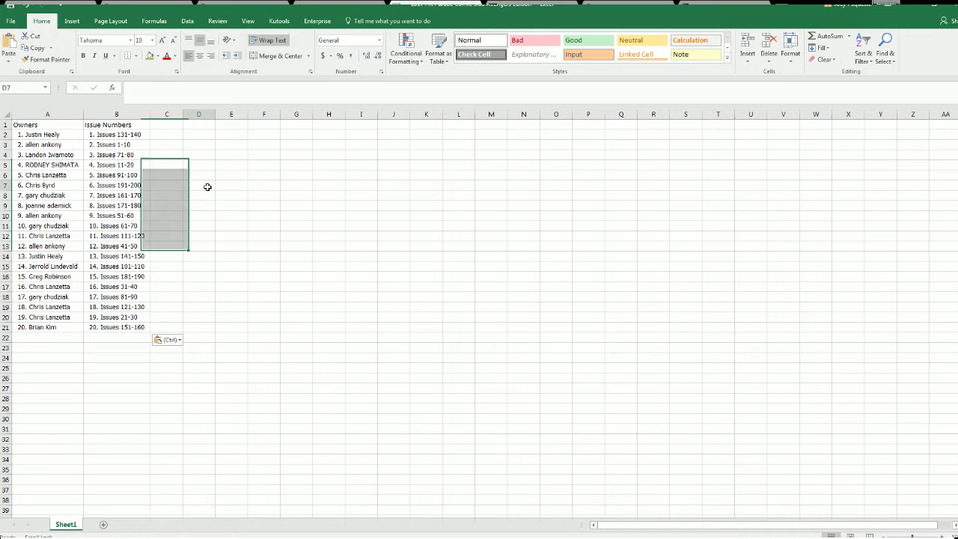
Step: Apply all borders to the owner and issue number entries in cells A2:B21
drag(67, 135, 134, 327)
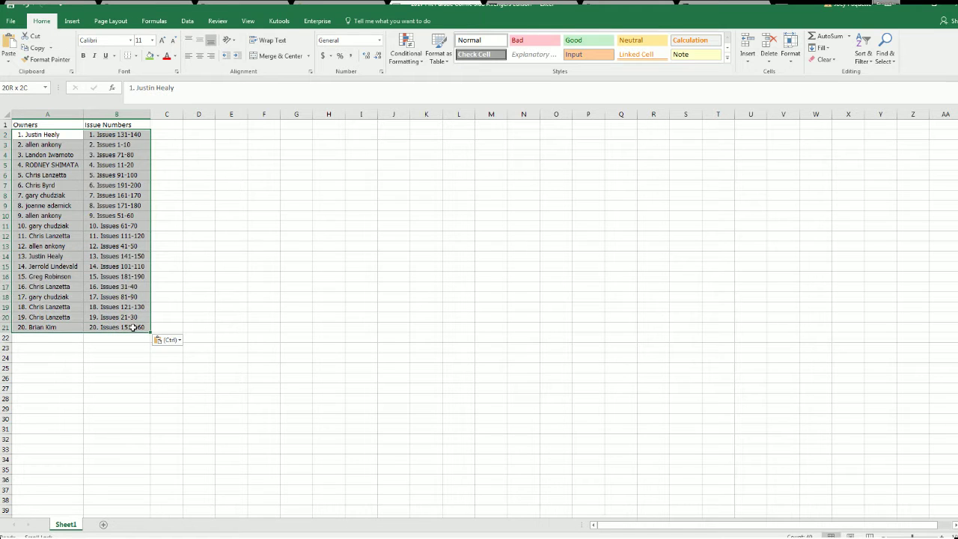
click(136, 55)
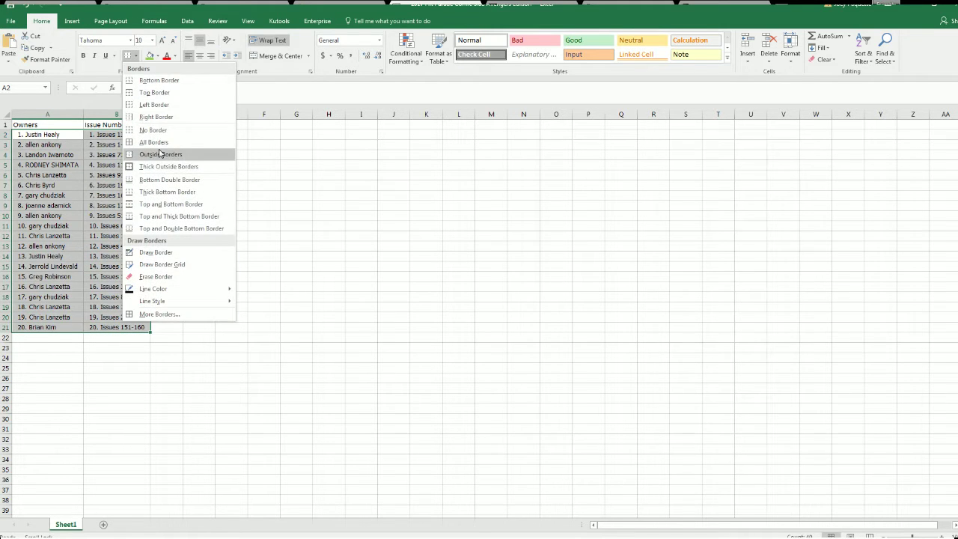
click(149, 135)
click(79, 134)
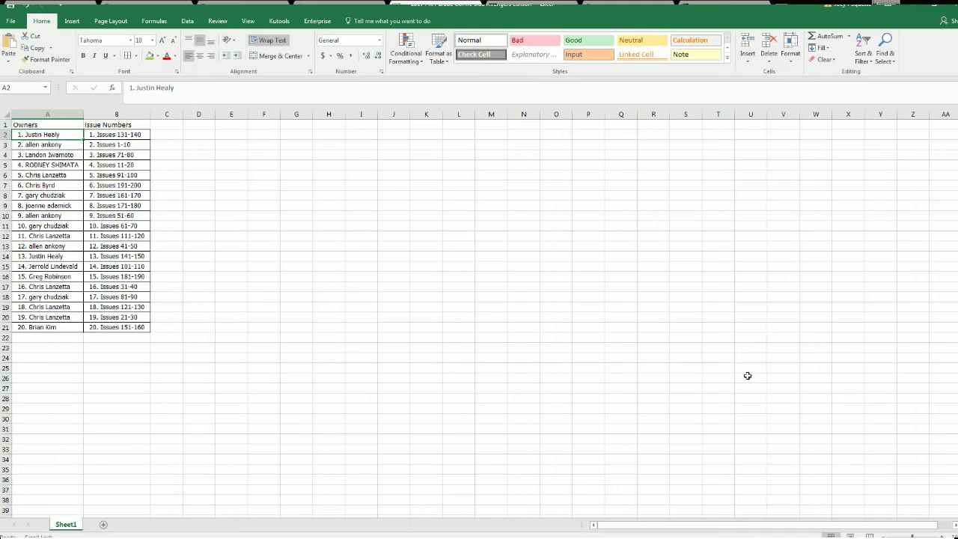
Step: Widen the Owners column slightly
click(946, 535)
click(946, 534)
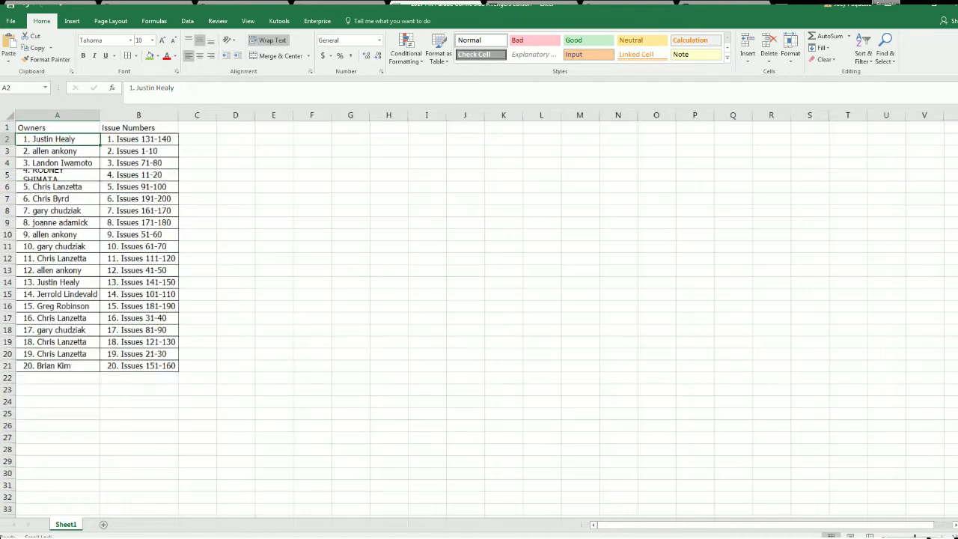
click(946, 535)
click(945, 534)
click(946, 534)
click(946, 534)
click(946, 535)
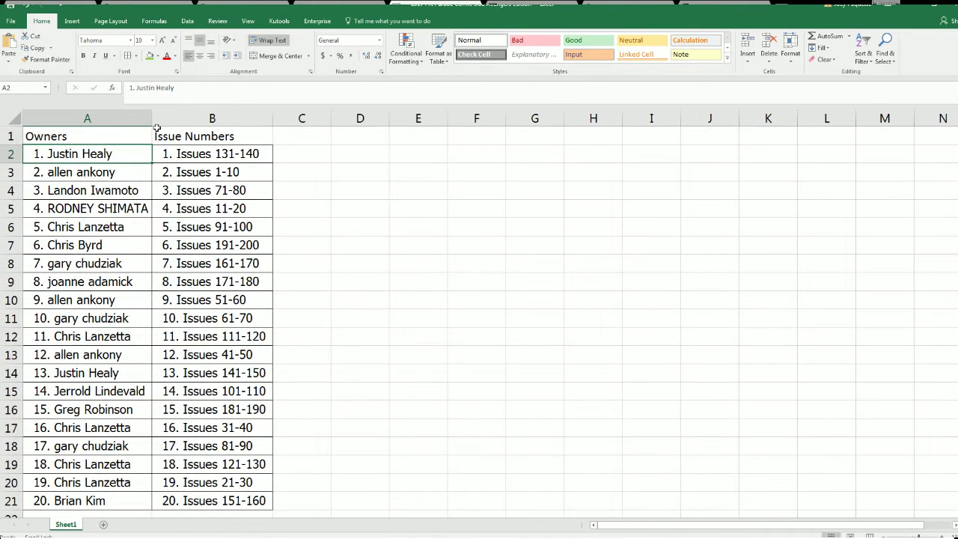
drag(152, 119, 156, 120)
click(382, 227)
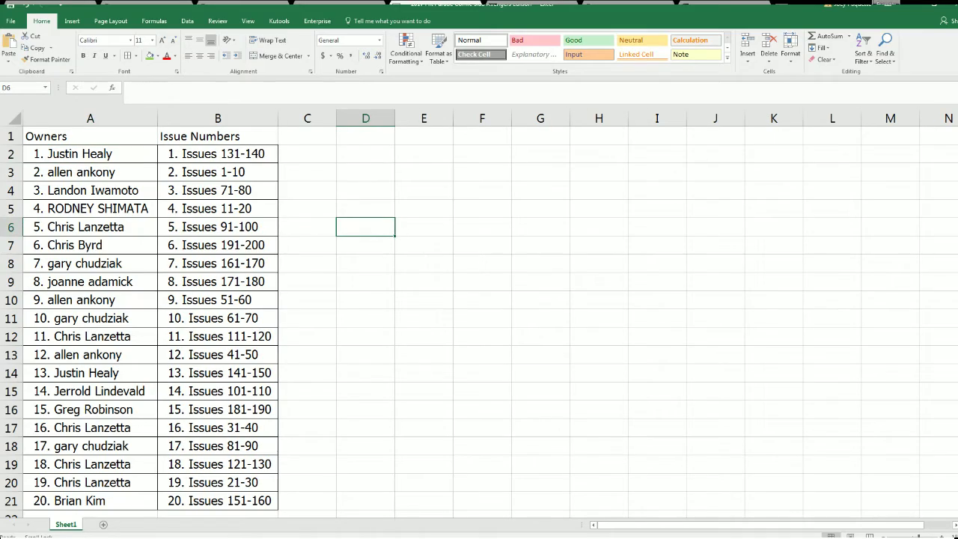